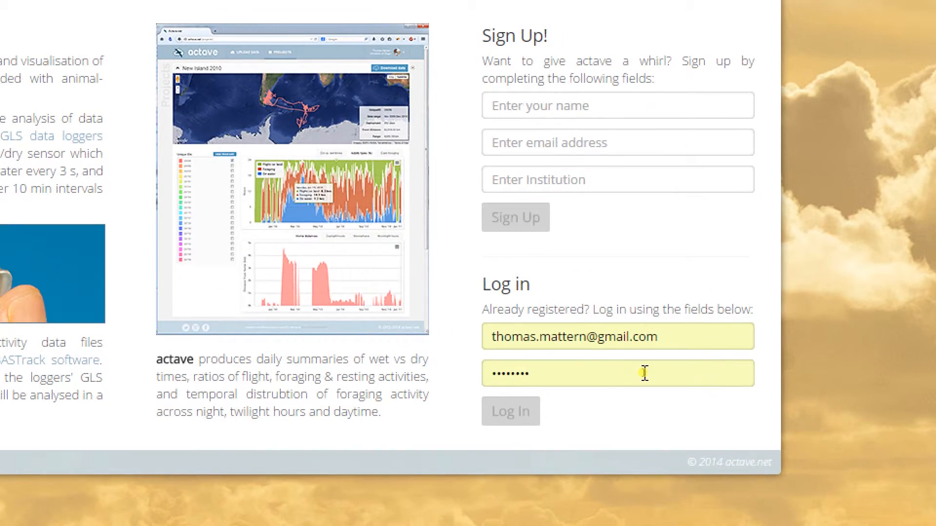
Log in to actave with the registered e-mail address and the saved password
click(643, 373)
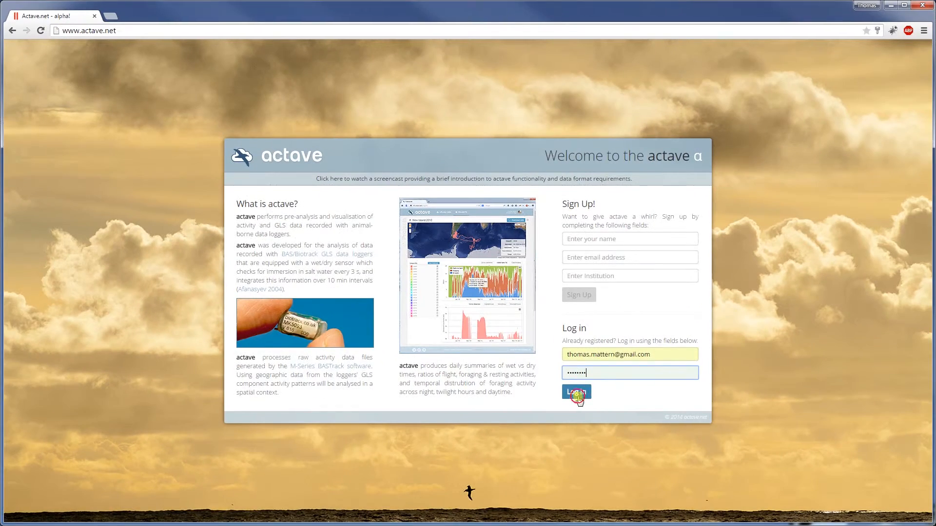
click(511, 413)
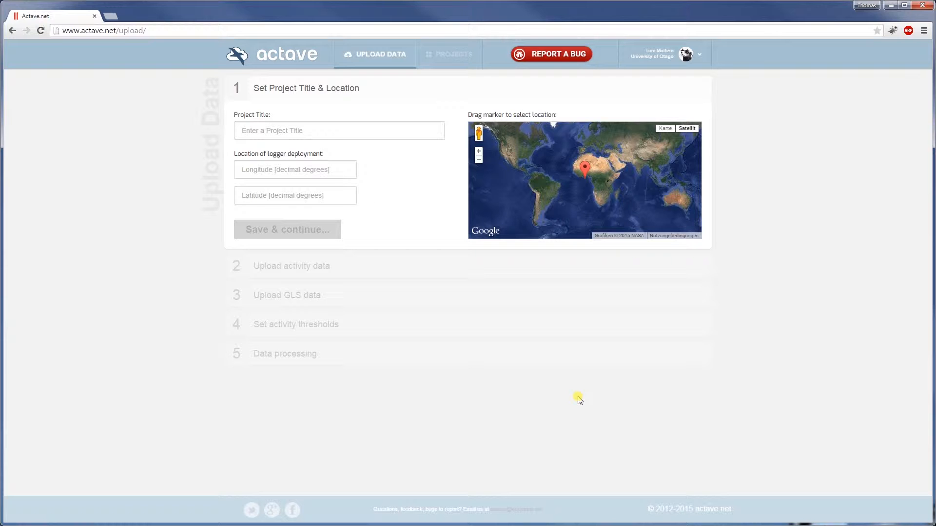
Title the project New Island 2010, place the deployment marker off southern South America, and save the project details
click(269, 131)
text(New Island 2010)
drag(584, 169, 534, 212)
click(307, 232)
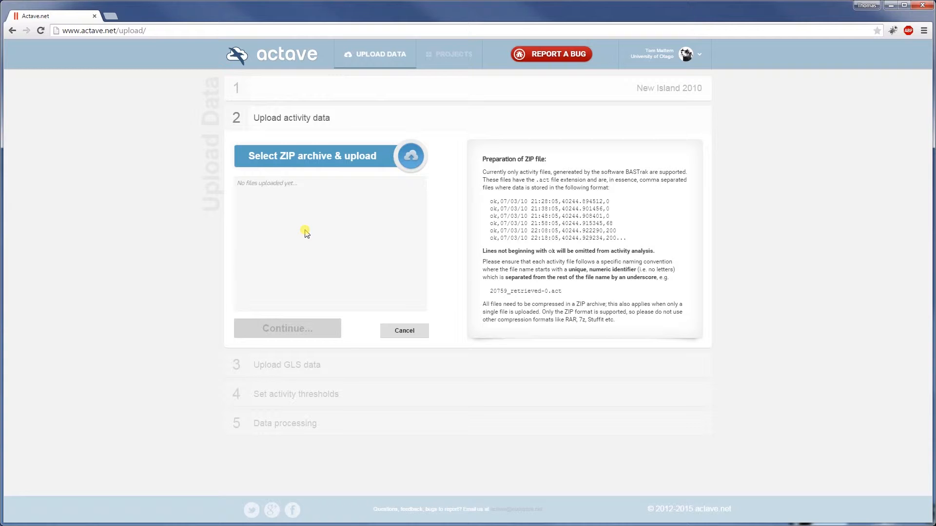
Switch to Notepad++ and examine the ok flag, date, time and immersion value in line 2023 of the 20754_retrieved activity file
click(141, 525)
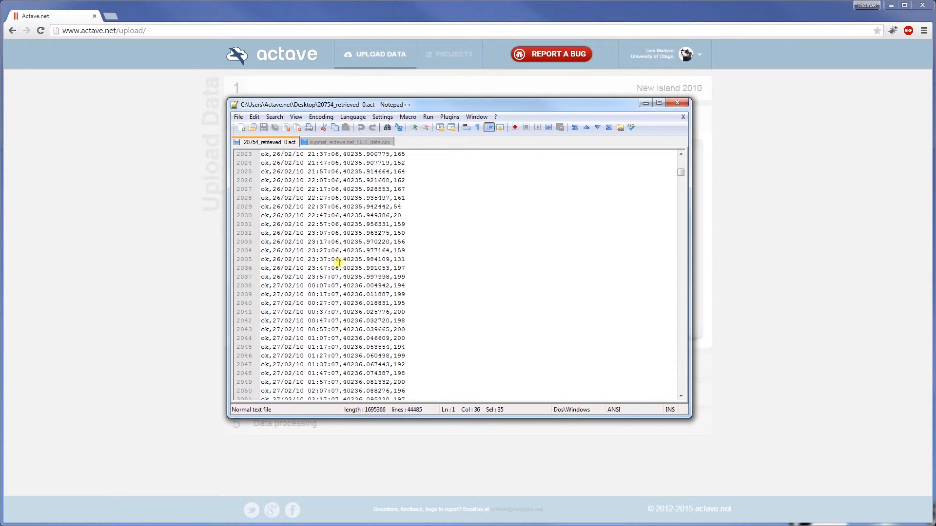
double_click(265, 155)
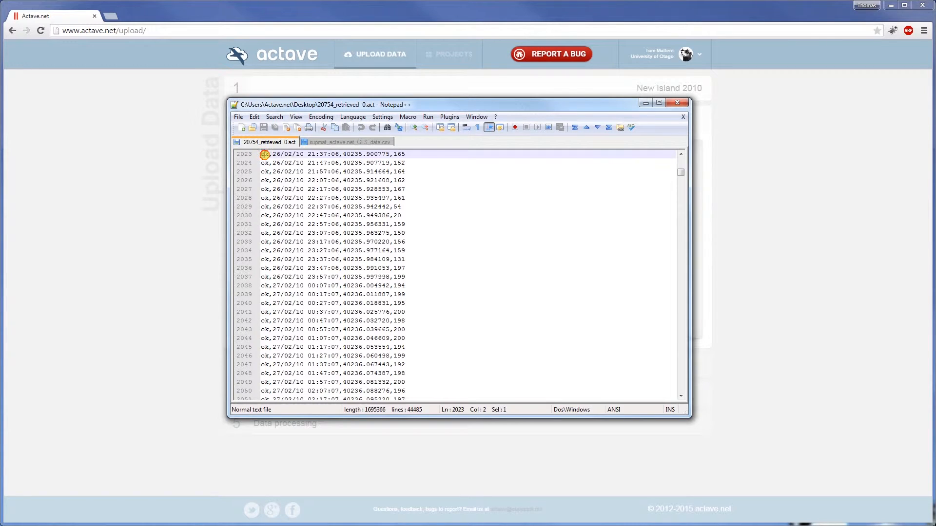
drag(272, 154, 406, 154)
Examine the sampling interval and immersion values across neighbouring records, including lines 2014 to 2016, and minimize the activity file
drag(683, 173, 681, 171)
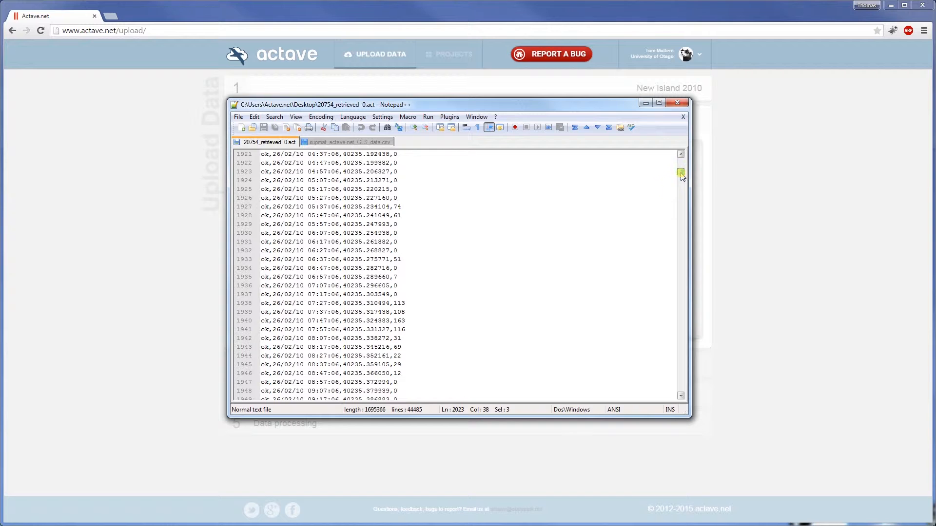
scroll(605, 239, down, 14)
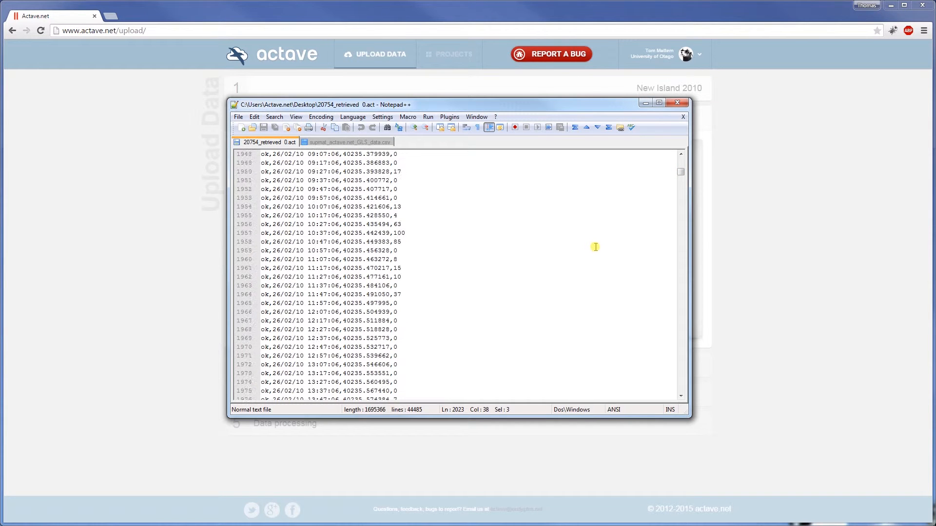
scroll(596, 246, down, 15)
scroll(595, 246, up, 5)
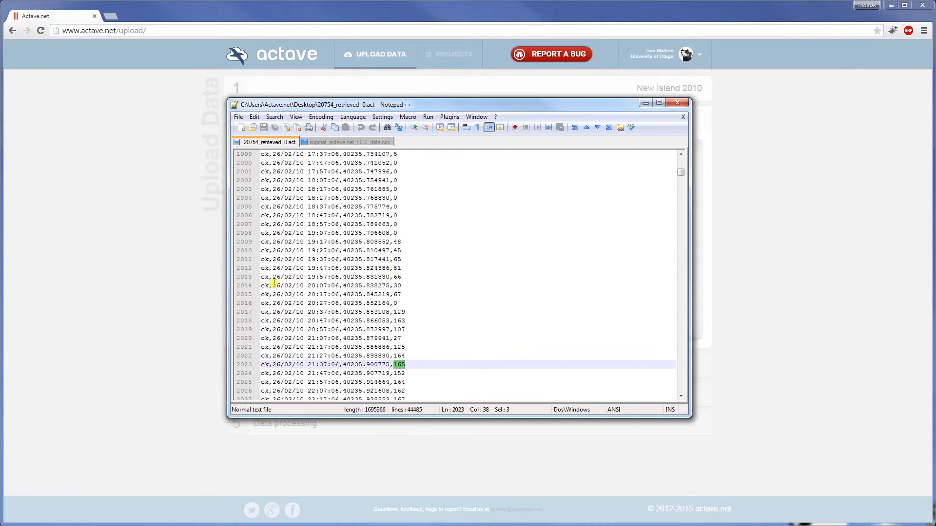
drag(271, 286, 339, 303)
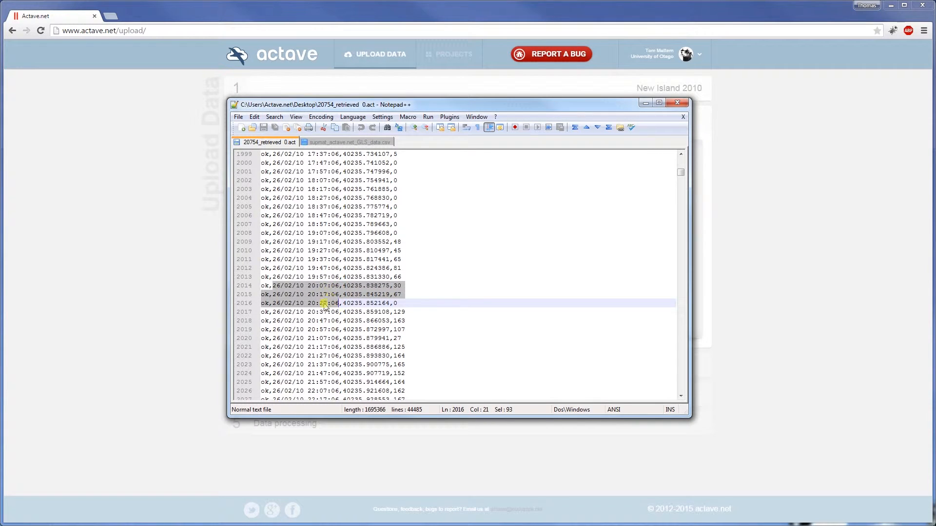
click(406, 297)
click(401, 285)
click(400, 301)
scroll(415, 341, down, 12)
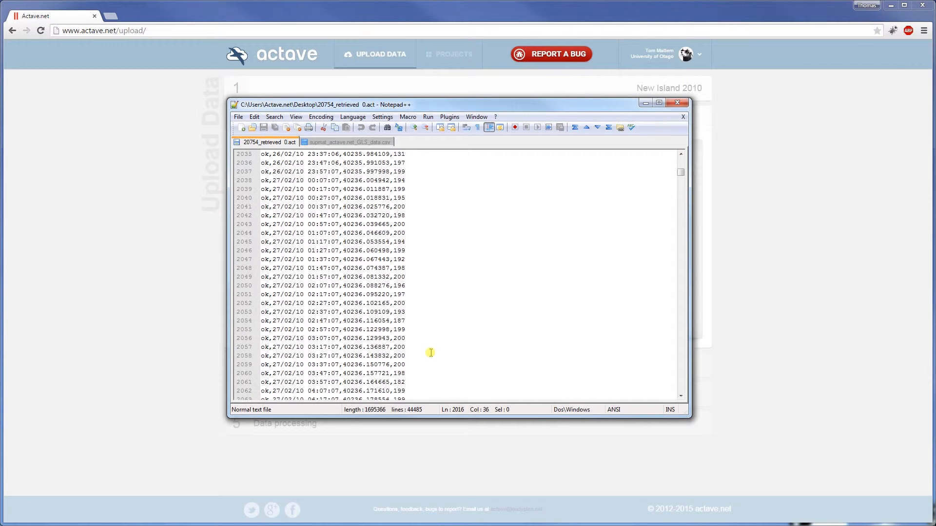
scroll(409, 351, up, 11)
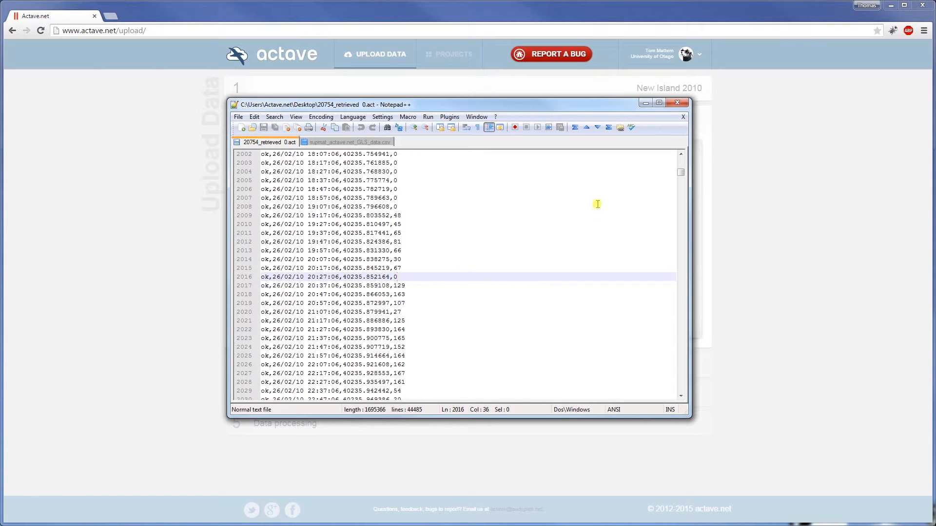
click(646, 103)
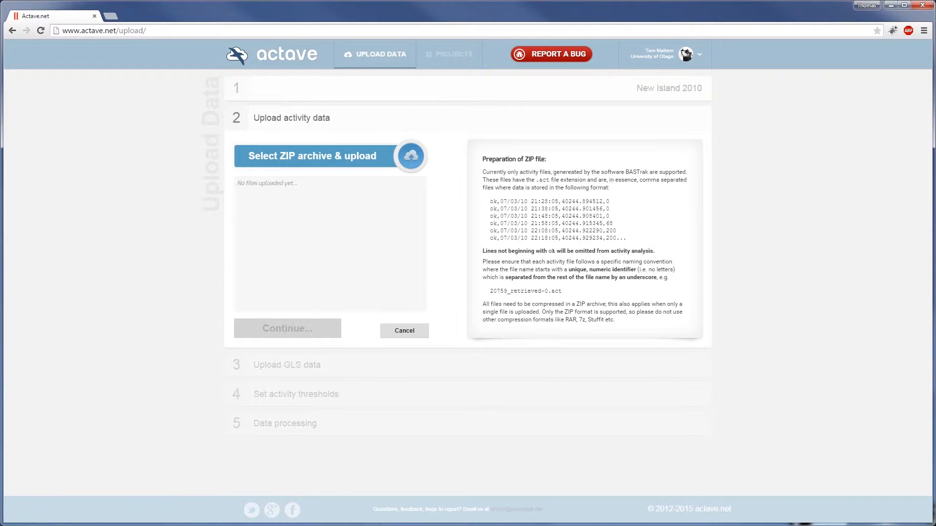
Inspect the names of the two activity files inside supmat_actave.net_activity_data.zip and close the archive
click(168, 525)
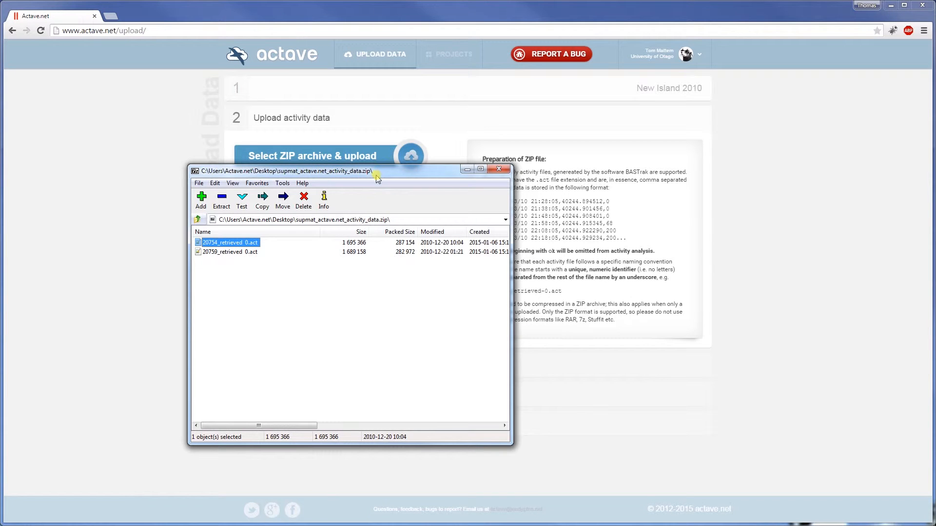
click(256, 273)
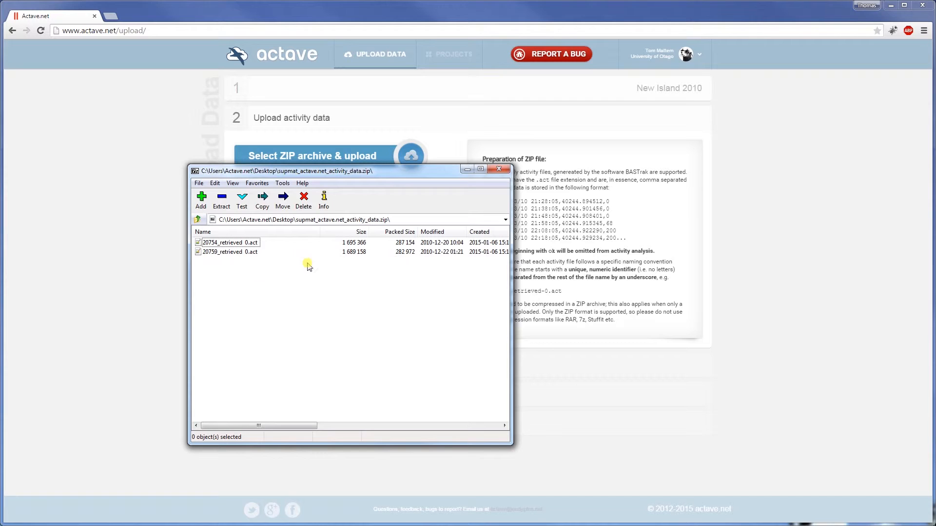
drag(375, 174, 420, 153)
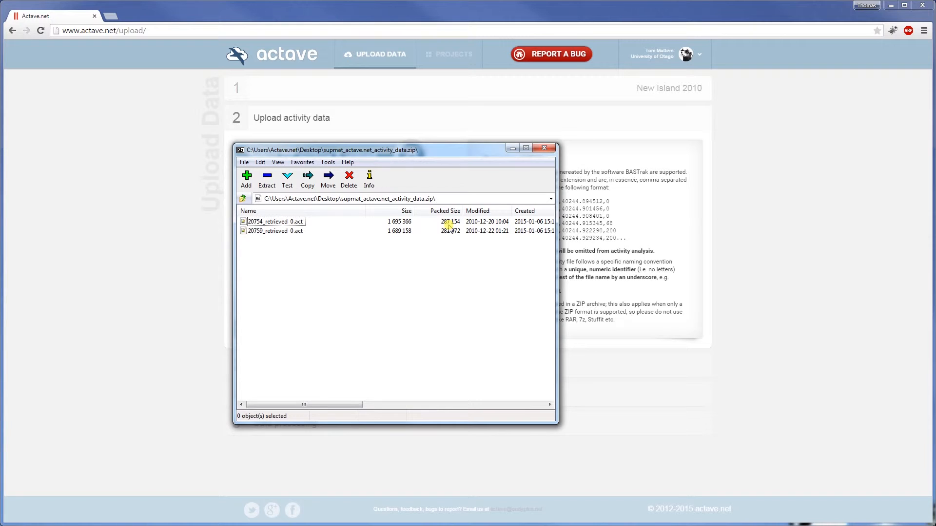
click(263, 223)
click(277, 232)
click(276, 222)
click(277, 232)
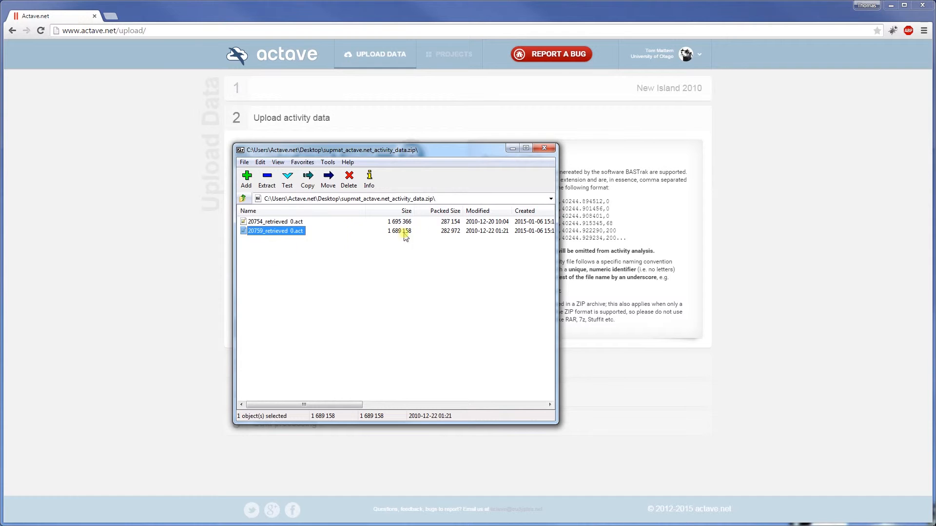
click(544, 147)
Upload supmat_actave.net_activity_data.zip as the activity data and continue to the GLS data stage
click(380, 163)
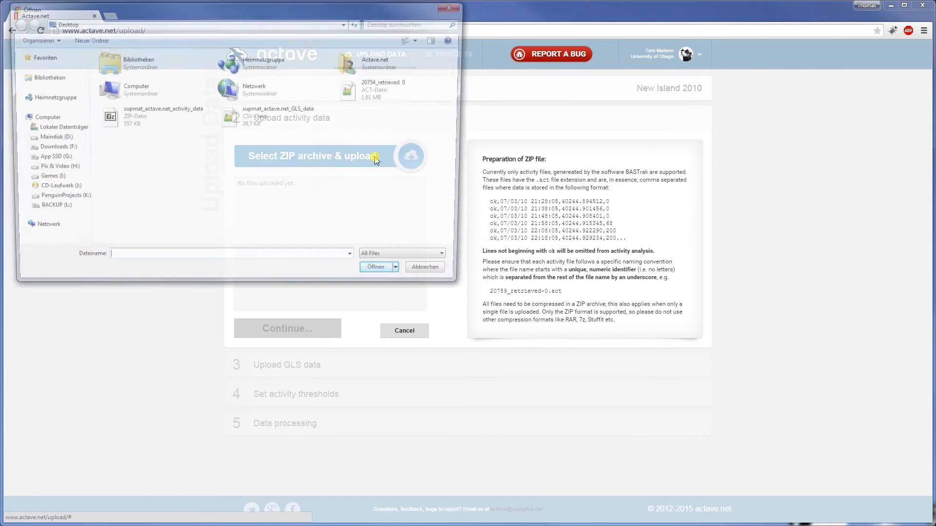
double_click(131, 117)
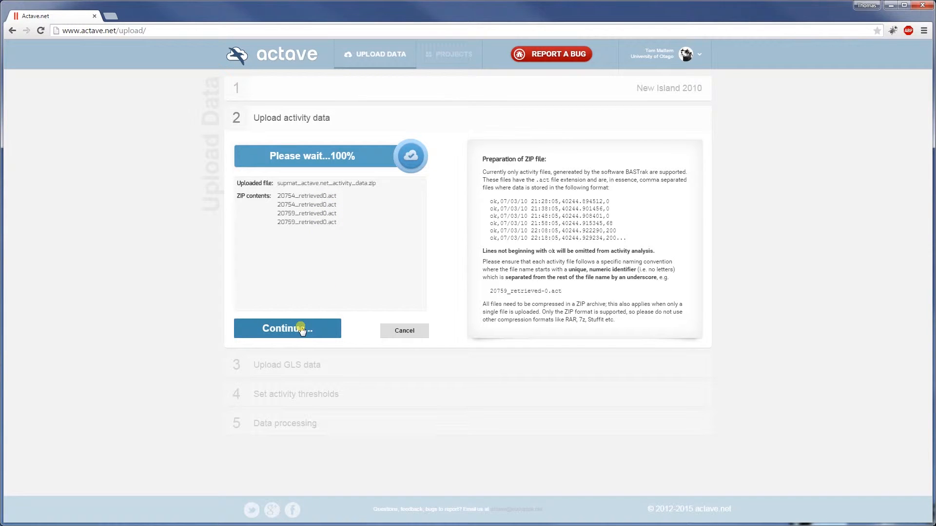
click(300, 330)
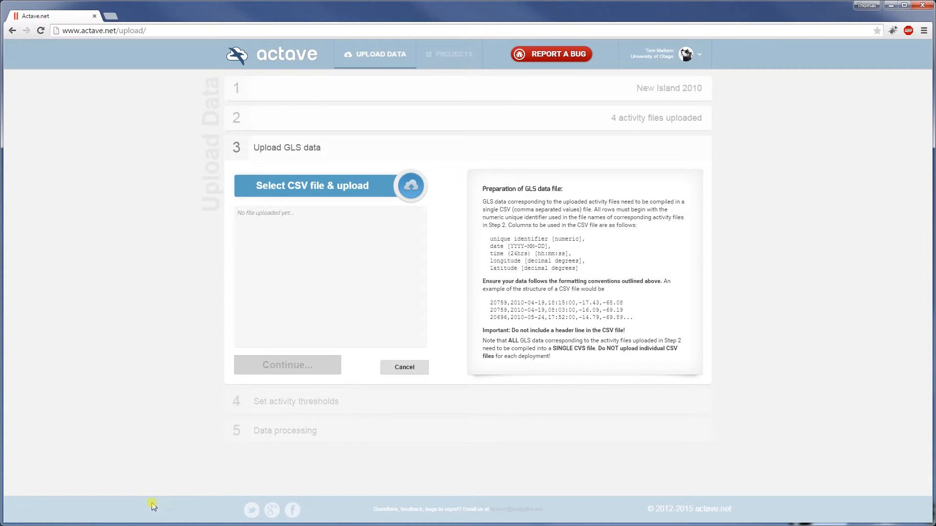
Switch to Notepad++, examine the unique identifier and coordinate columns in supmat_actave.net_GLS_data.csv, and close the editor
click(103, 525)
click(366, 143)
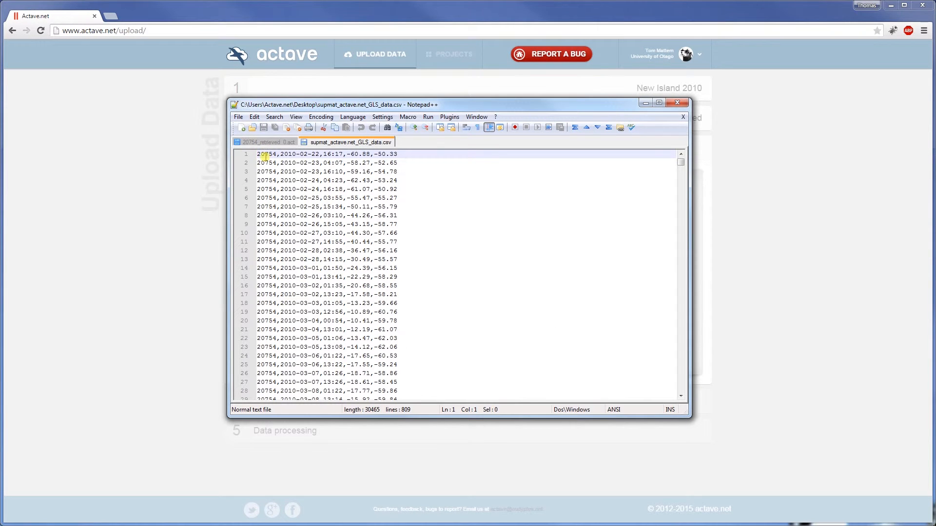
drag(257, 154, 277, 155)
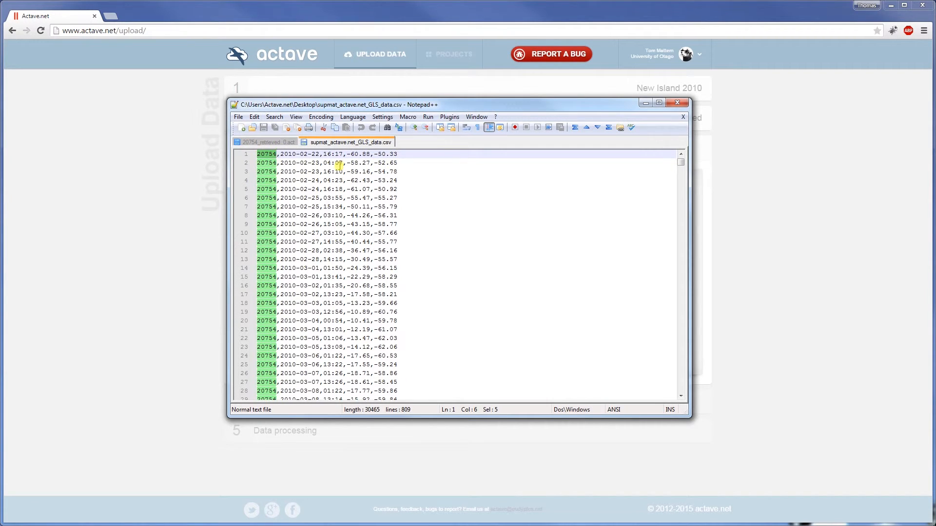
drag(346, 154, 405, 150)
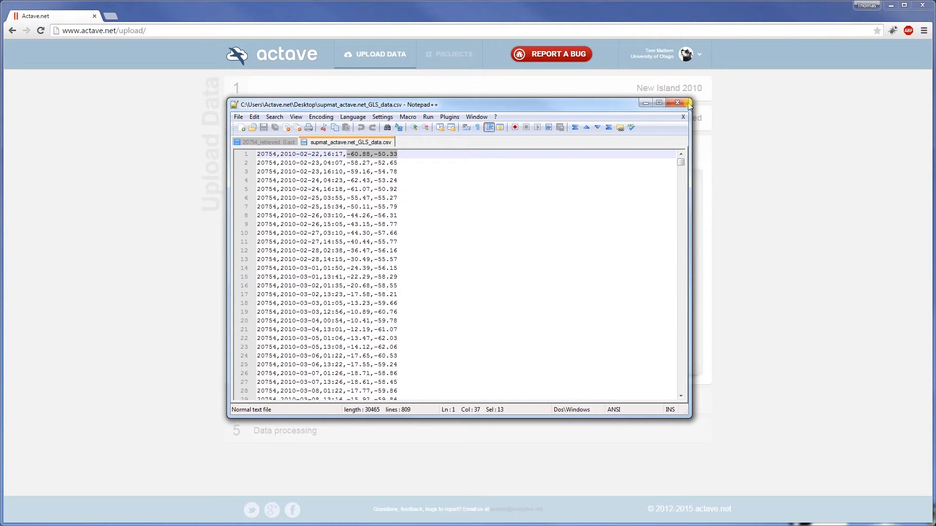
click(680, 103)
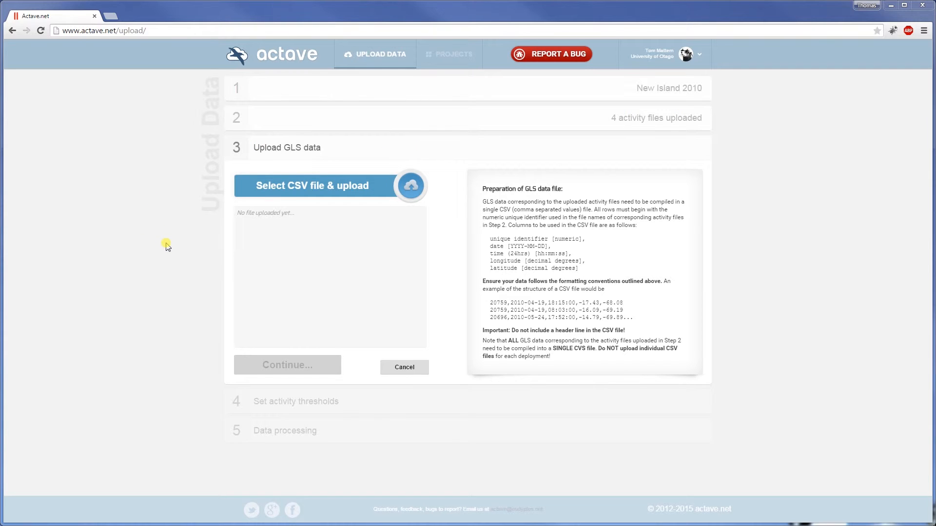
Upload supmat_actave.net_GLS_data.csv as the GLS data and continue to the activity thresholds
click(309, 186)
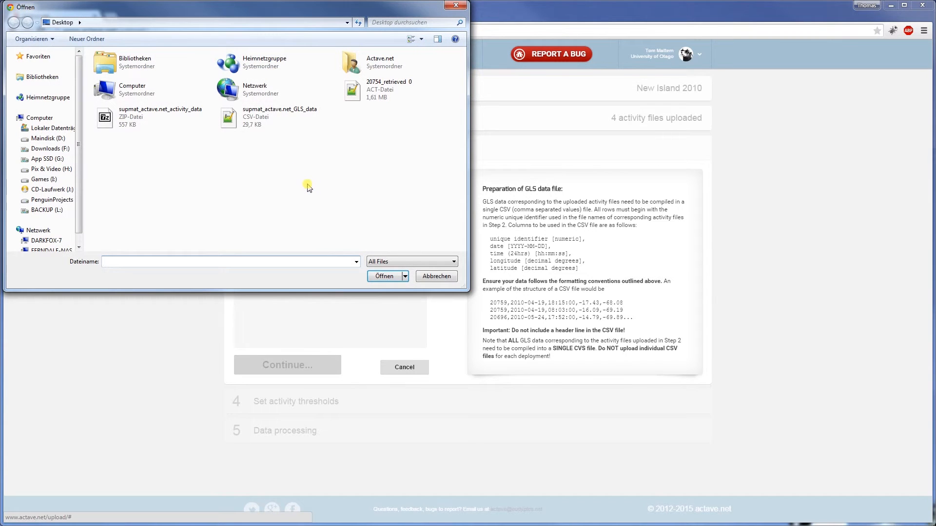
click(257, 125)
double_click(256, 125)
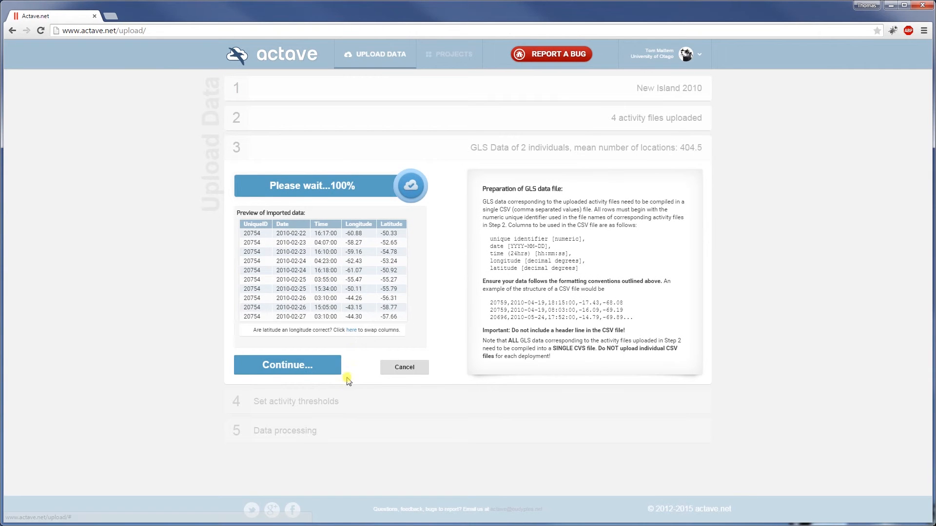
click(277, 404)
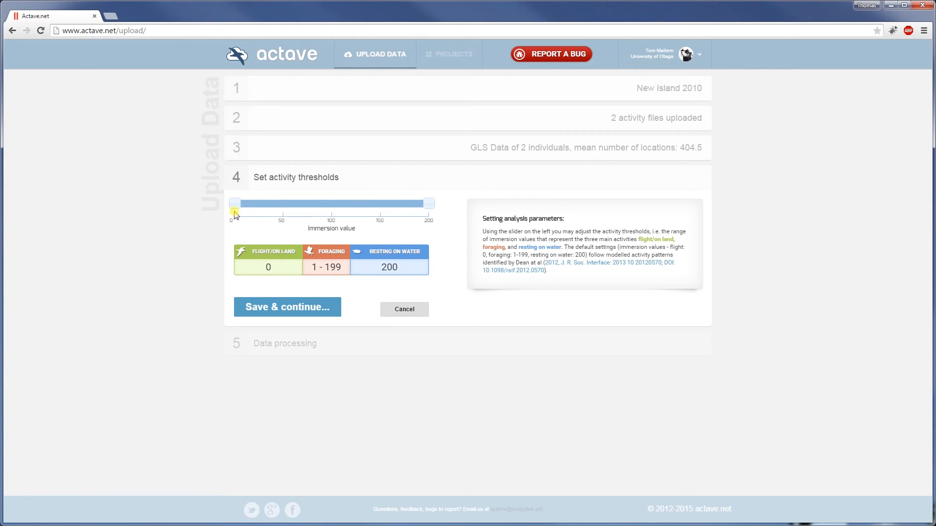
Try moving the immersion thresholds for flight/on land and resting on water, and return them to their defaults
mouse_move(236, 203)
mouse_down()
mouse_move(270, 204)
mouse_move(251, 205)
mouse_up()
mouse_move(429, 204)
mouse_down()
mouse_move(411, 205)
mouse_move(436, 203)
mouse_up()
drag(251, 204, 225, 205)
Save the default activity thresholds and finish the data processing to go to the project results
click(286, 310)
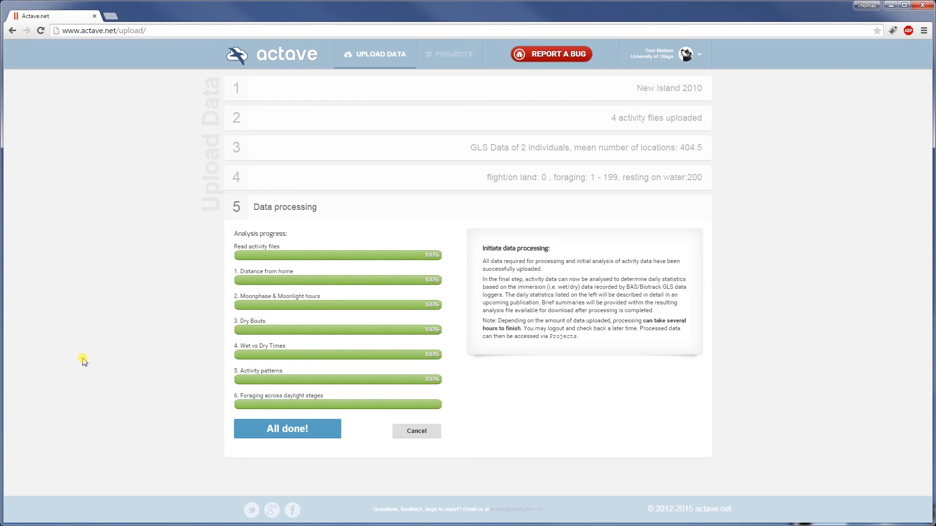
click(284, 430)
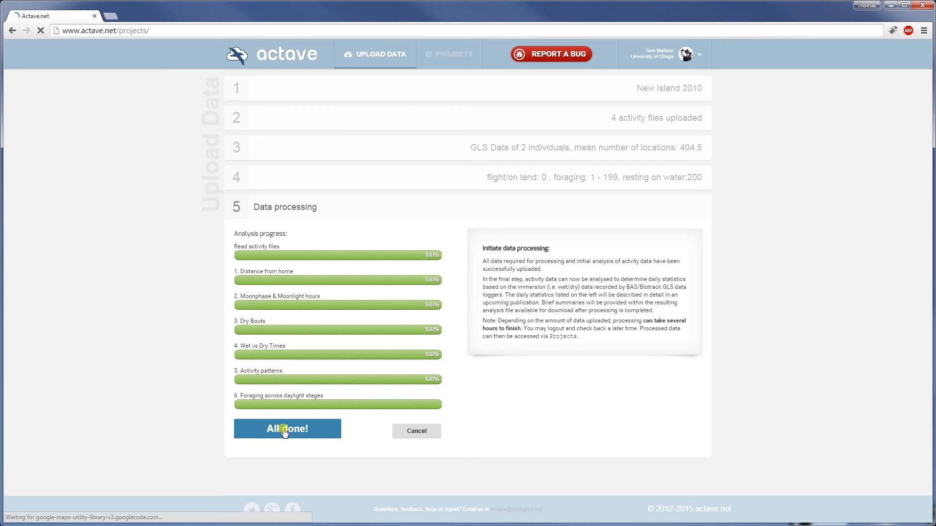